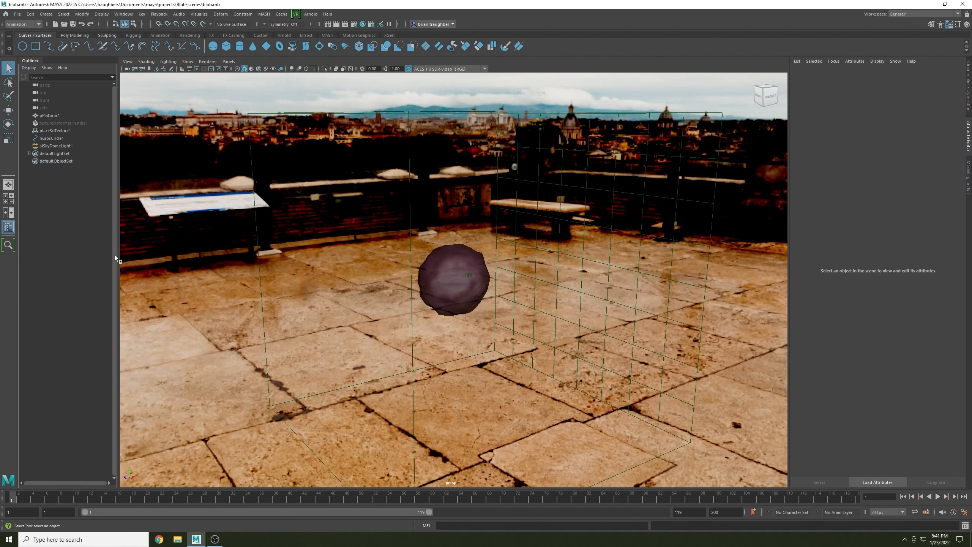
- Switch to the Rendering menu set and open the Render Settings in the middle of the viewport
click(38, 25)
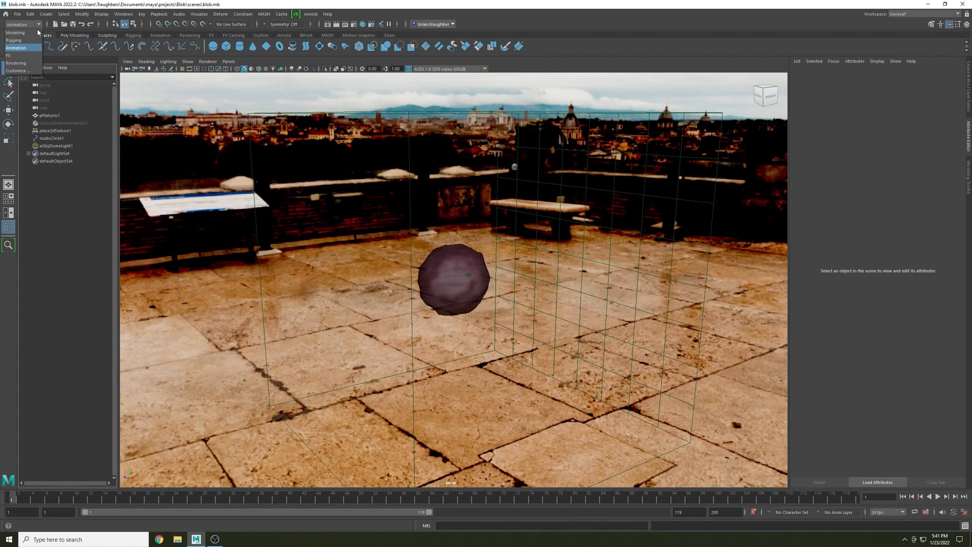
click(17, 63)
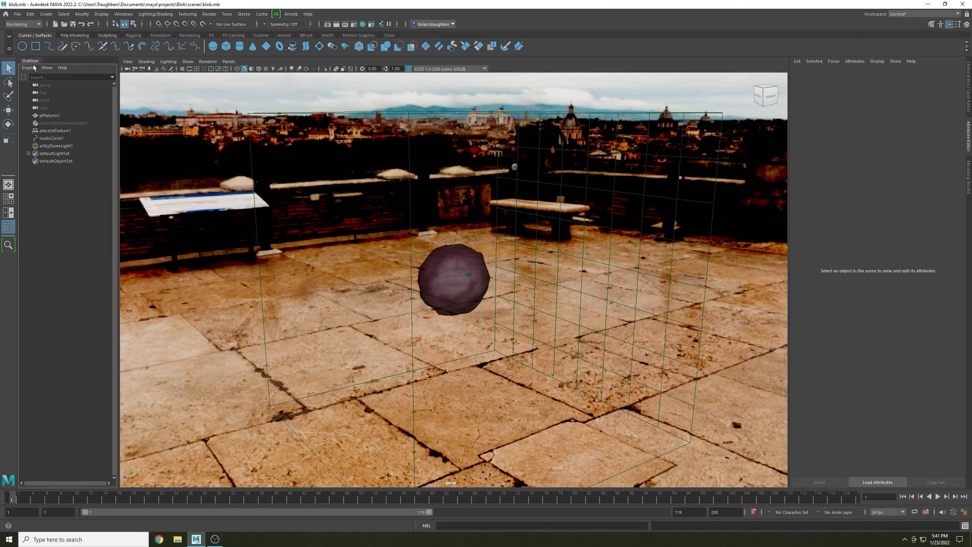
click(209, 15)
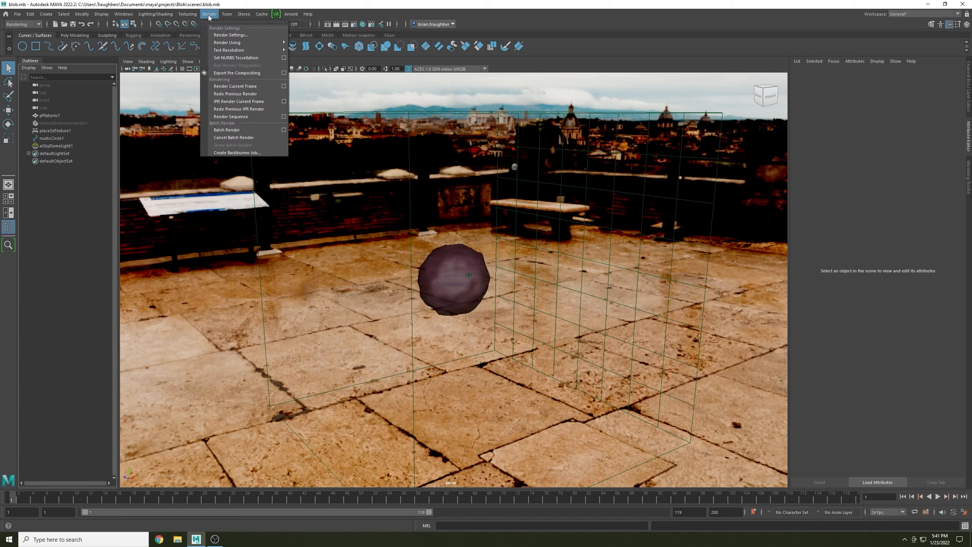
click(226, 36)
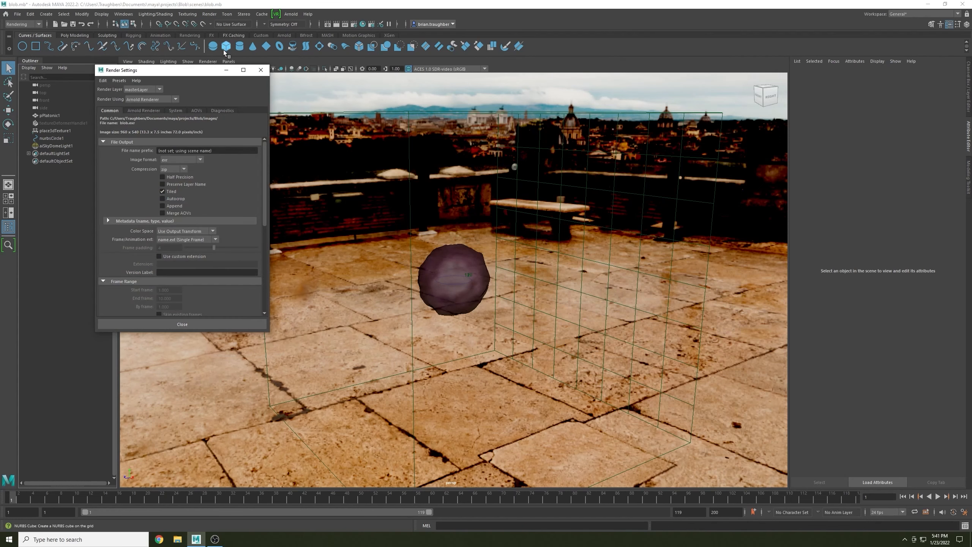
drag(209, 74, 462, 118)
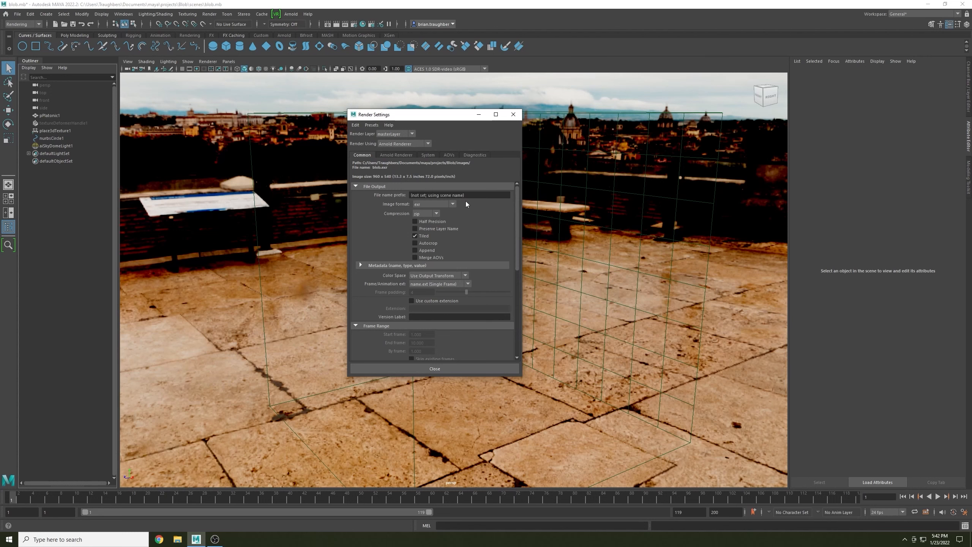
- Set the render output's Frame/Animation ext to name.#.ext so that it renders as a numbered image sequence
scroll(473, 213, down, 3)
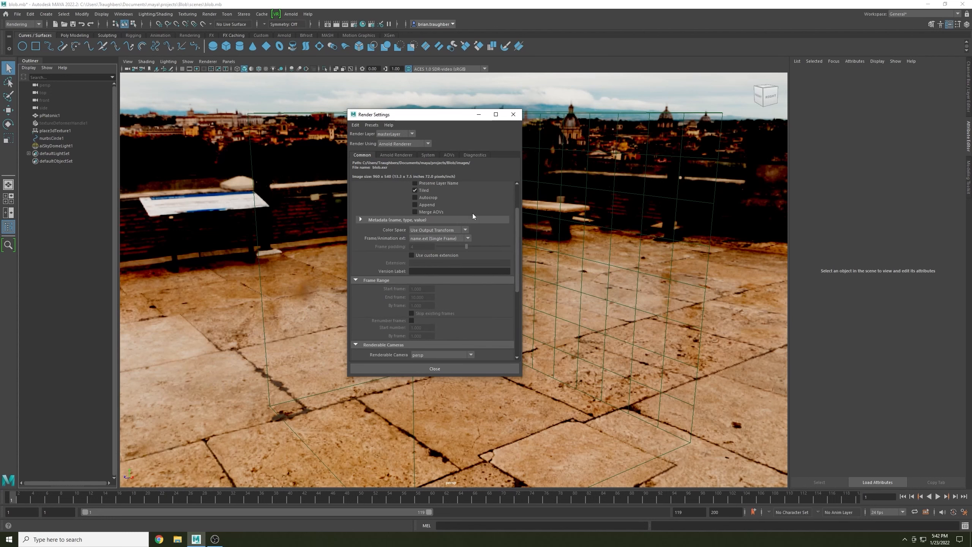
scroll(479, 207, down, 1)
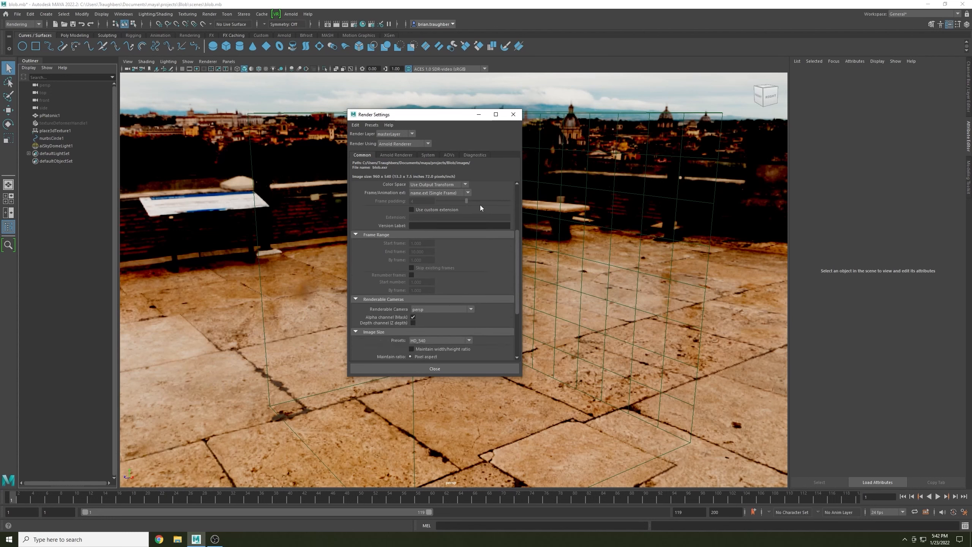
scroll(423, 206, up, 4)
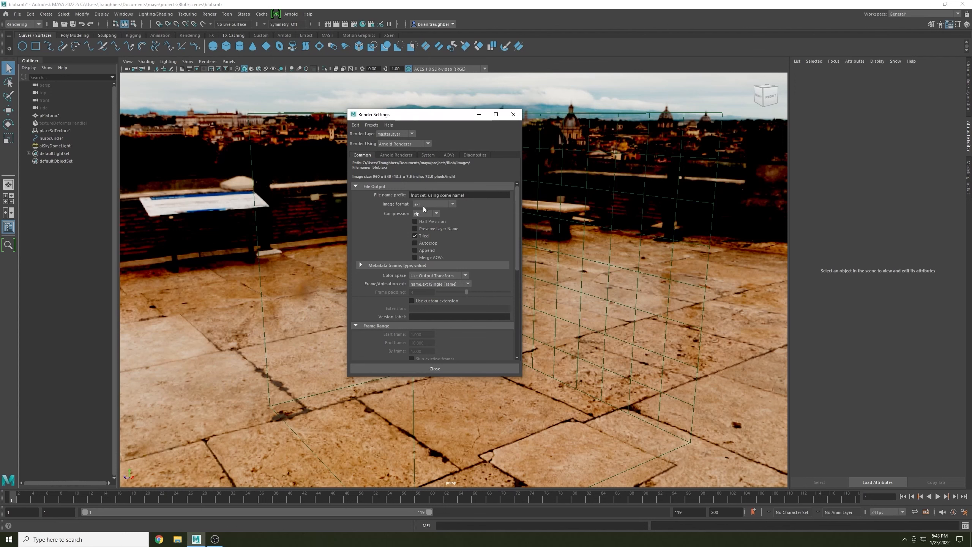
scroll(467, 261, down, 1)
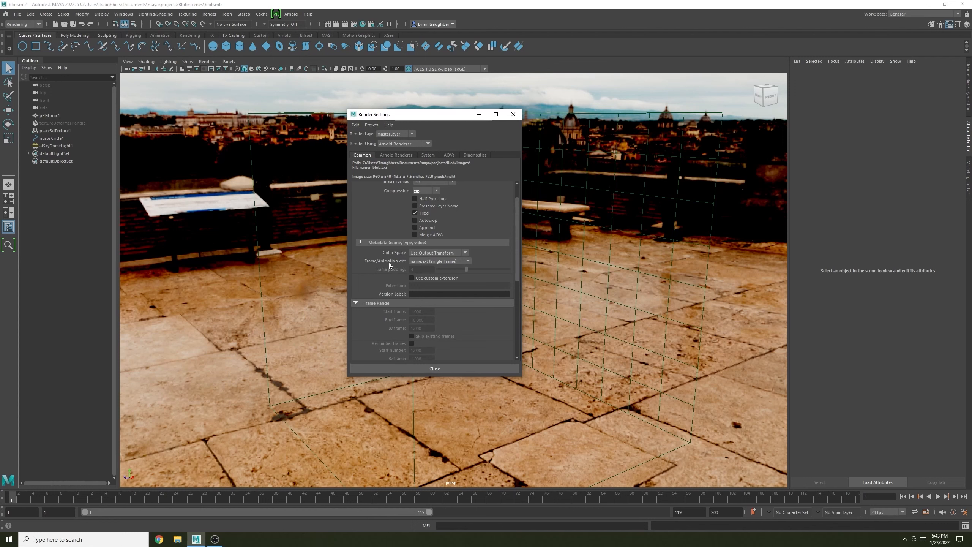
click(467, 262)
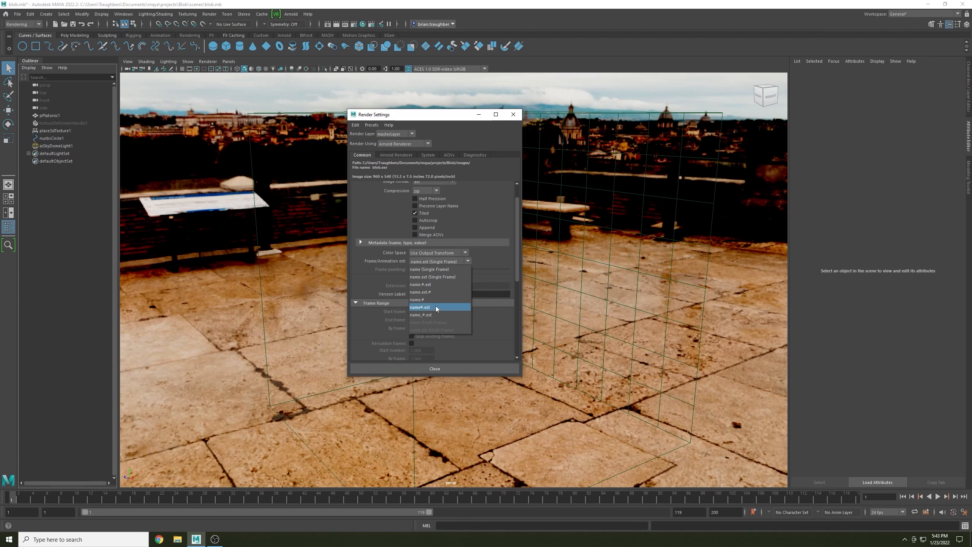
click(432, 284)
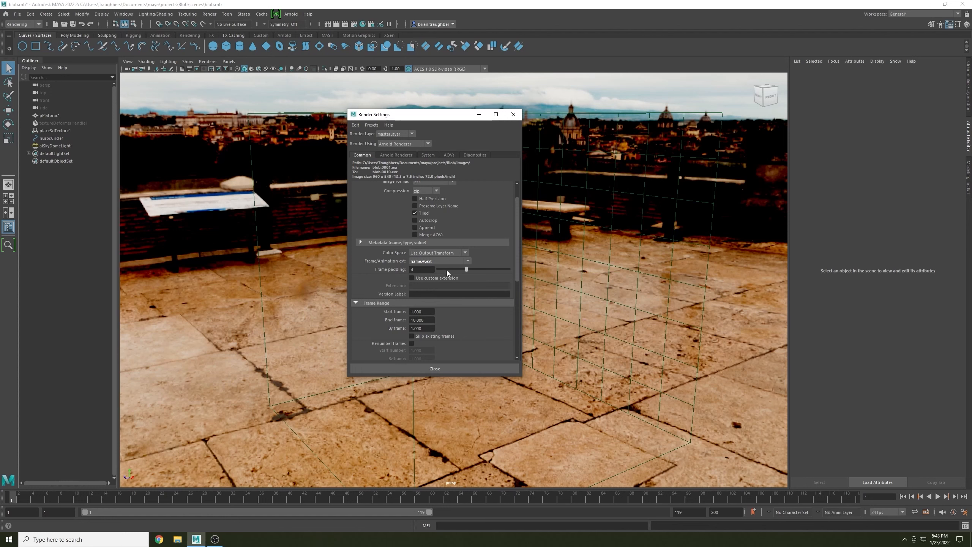
- Add the front camera as a second renderable camera and make it non-renderable again
scroll(446, 271, down, 3)
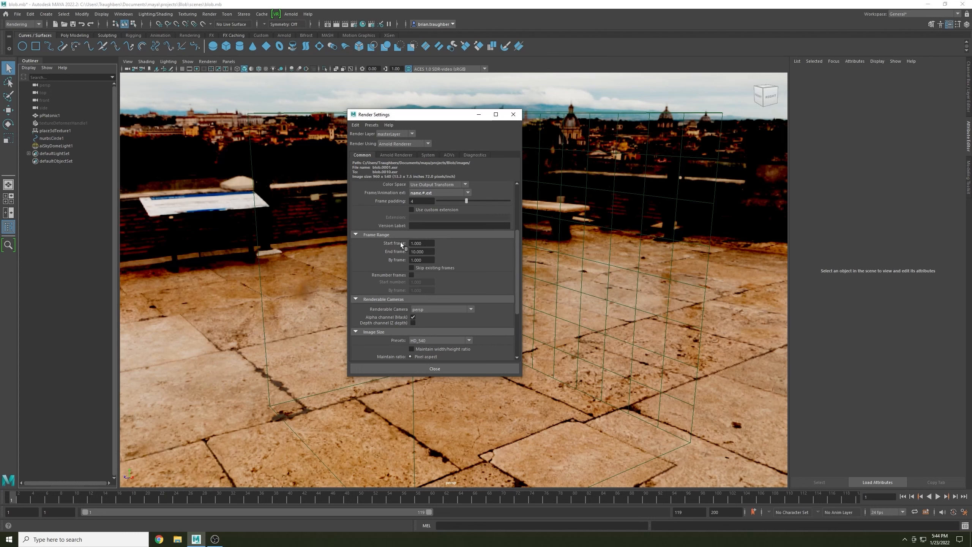
scroll(400, 247, down, 3)
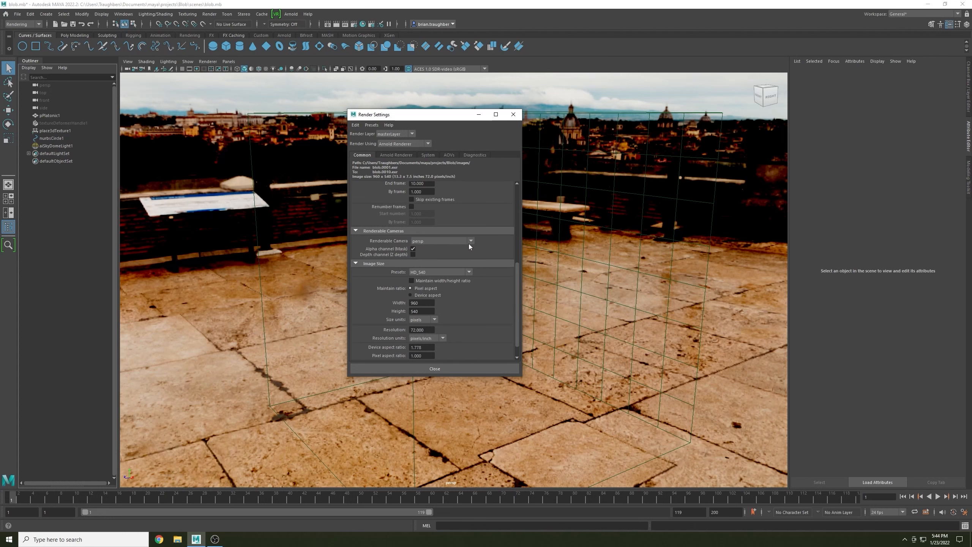
click(471, 242)
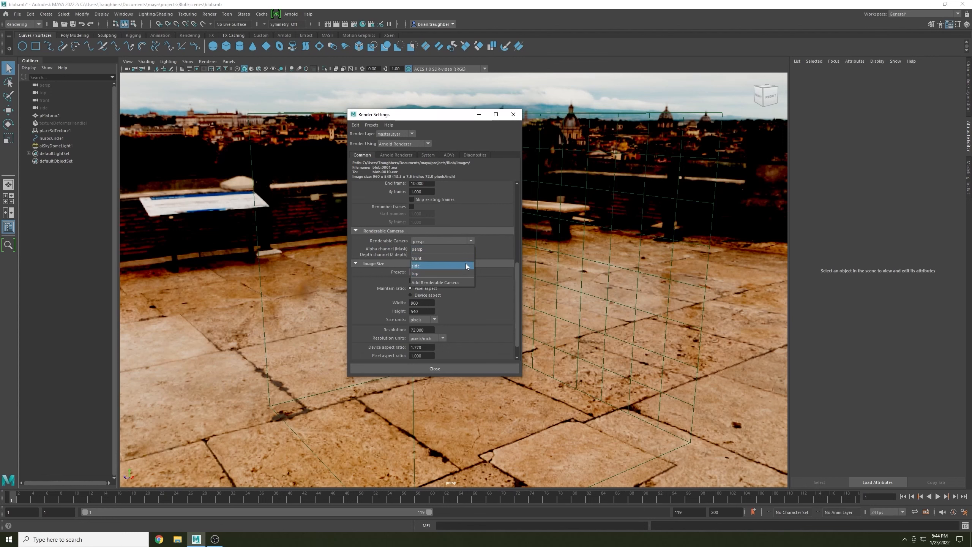
click(461, 282)
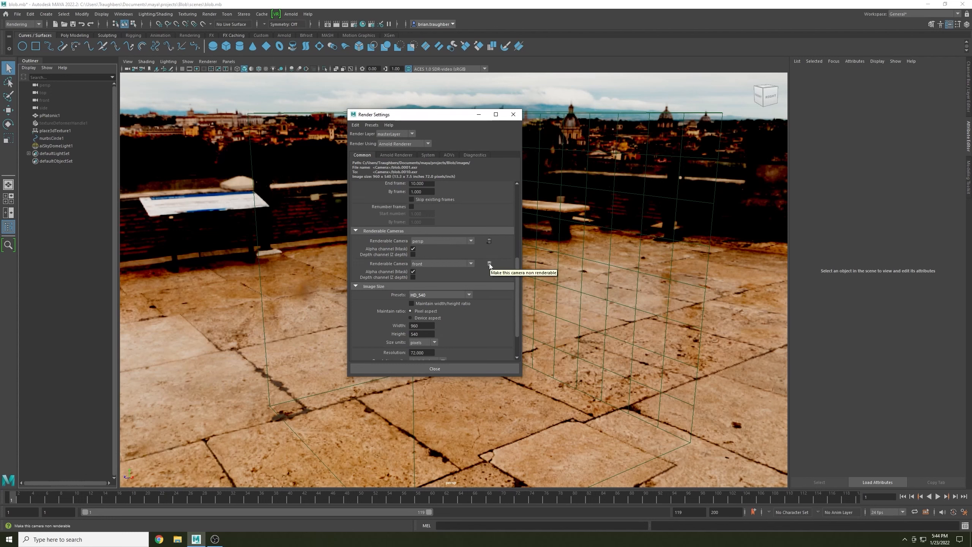
click(489, 264)
- Examine the available image size presets and the resolution options in the common render settings
click(469, 272)
drag(468, 306, 468, 317)
scroll(465, 293, up, 3)
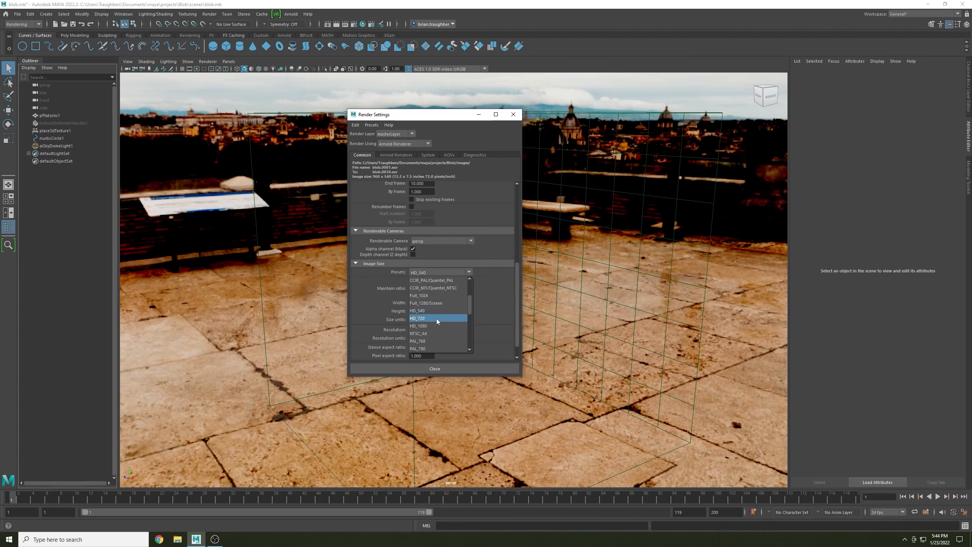
click(481, 301)
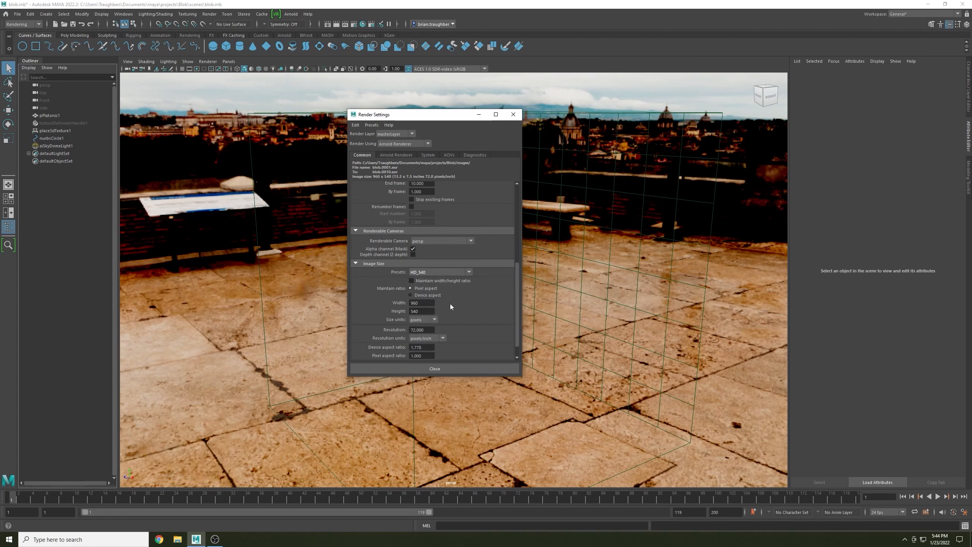
scroll(442, 334, down, 1)
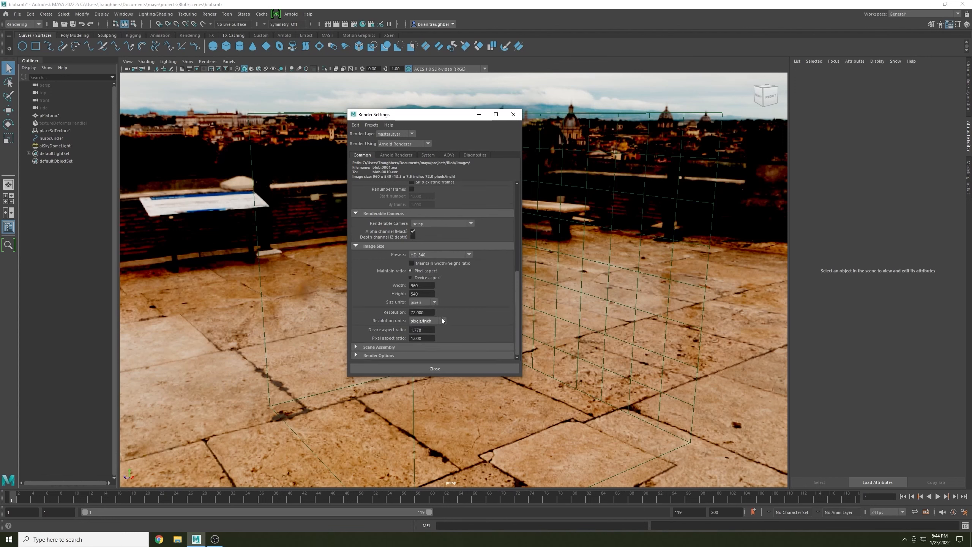
scroll(447, 317, up, 8)
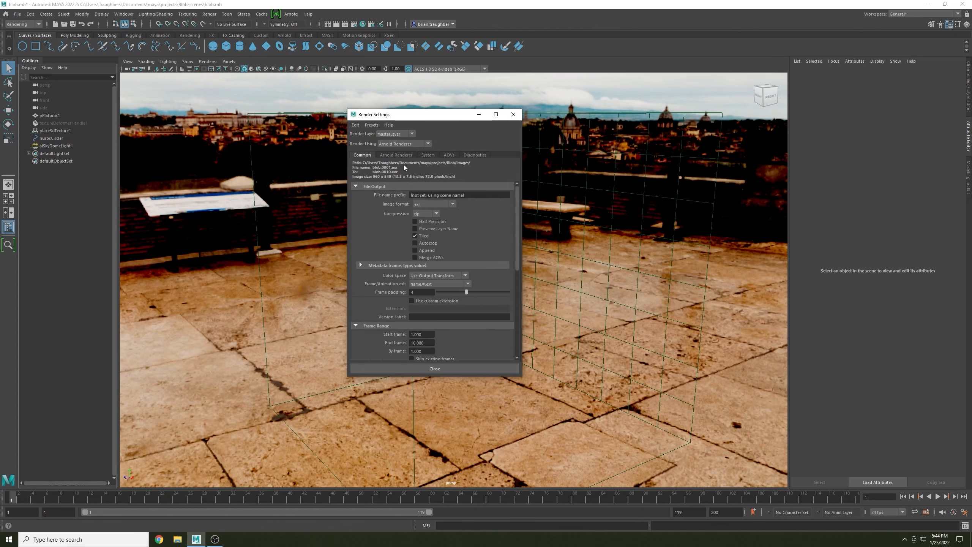
- Check the Arnold Renderer sampling settings and close the Render Settings
click(400, 154)
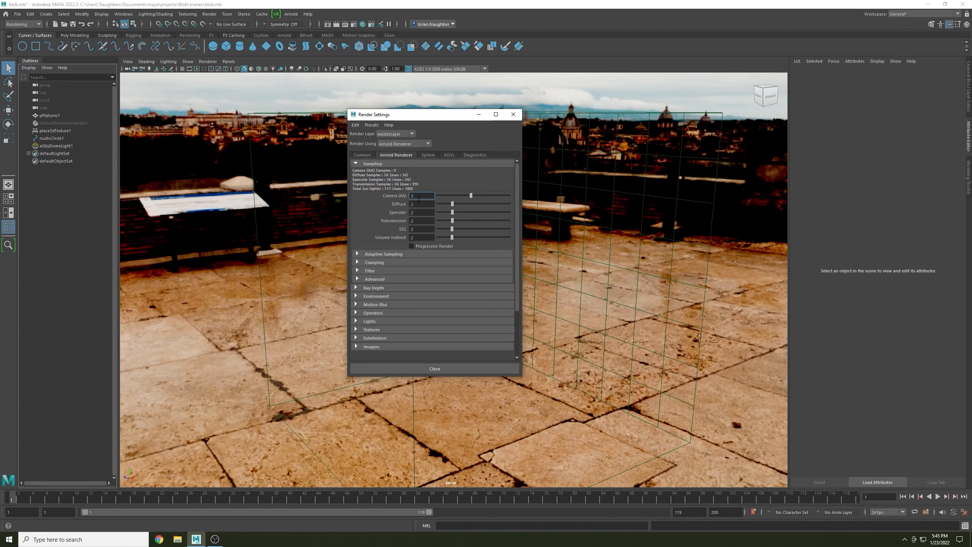
click(363, 155)
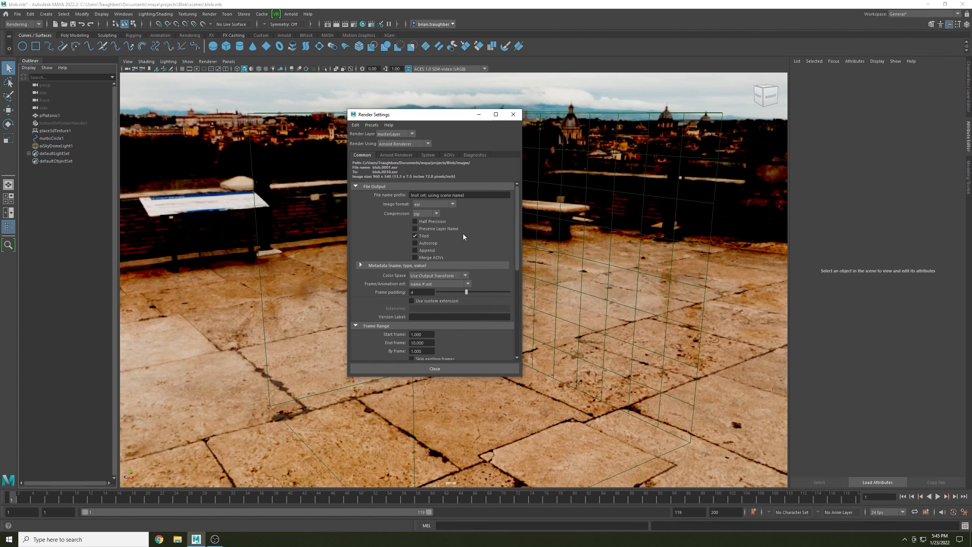
click(410, 369)
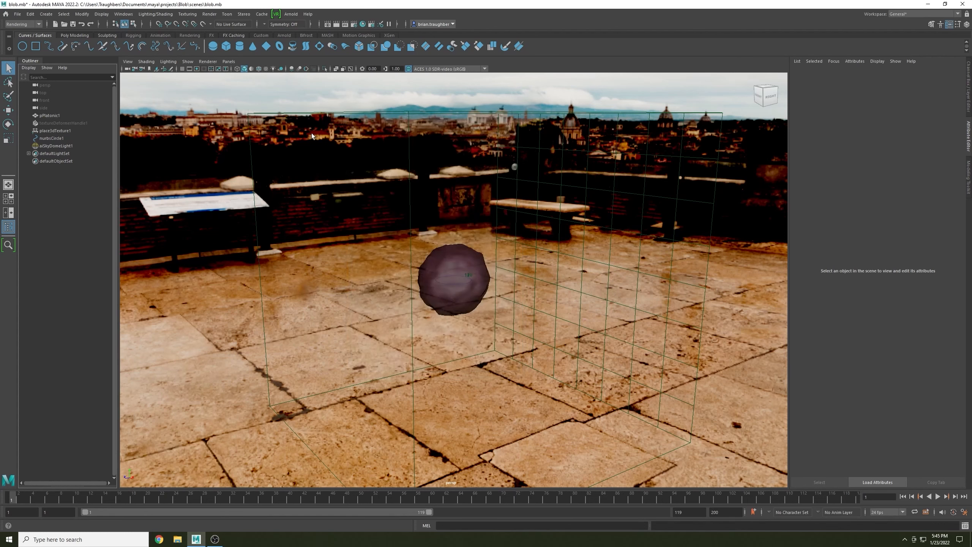
- Open the Render Sequence options, check the current camera choices, and close them without rendering
click(213, 17)
click(213, 16)
click(213, 16)
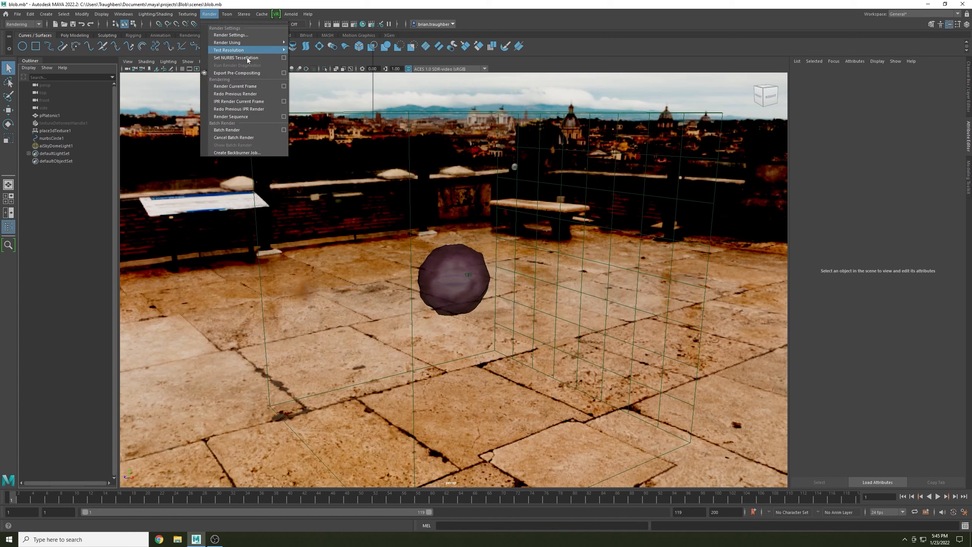
click(284, 117)
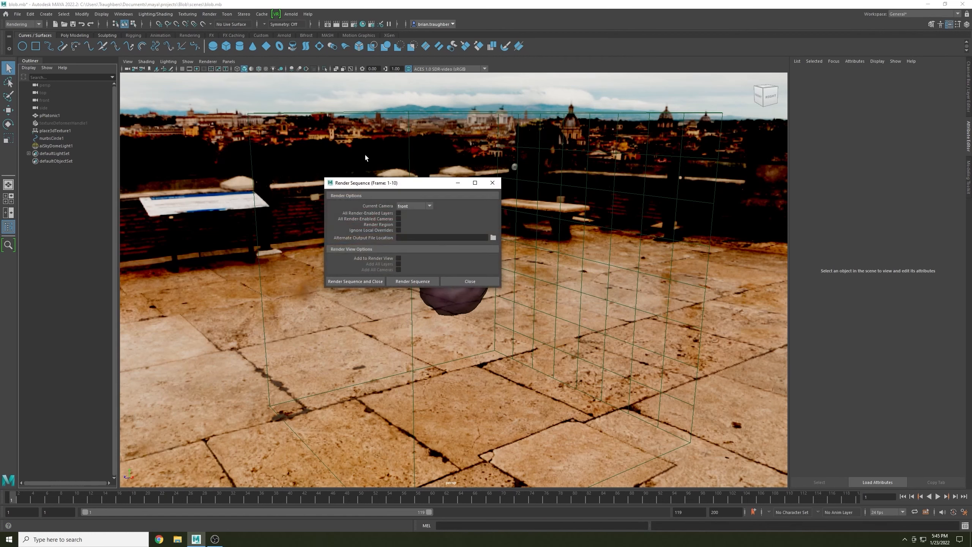
click(429, 206)
click(446, 283)
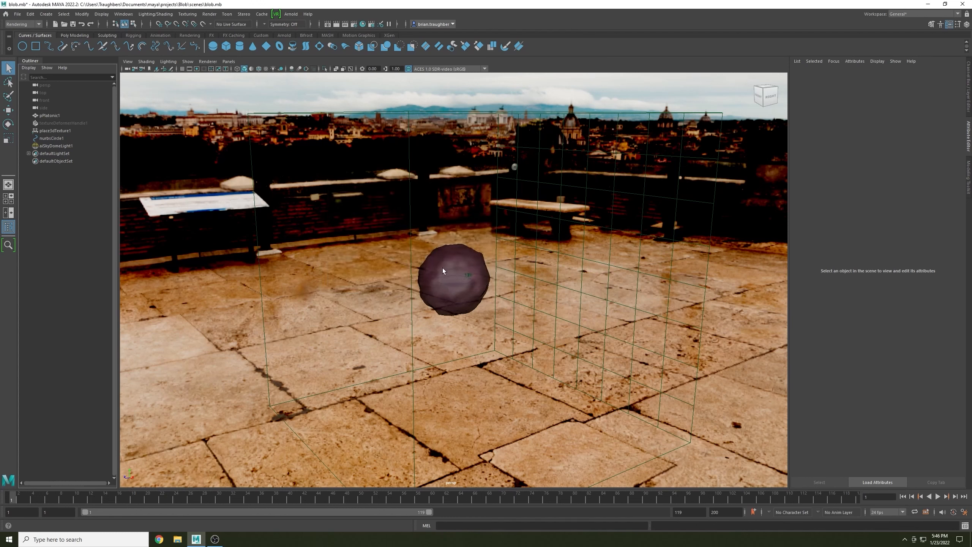
- Open the Render View, examine its render commands, and close it
click(328, 25)
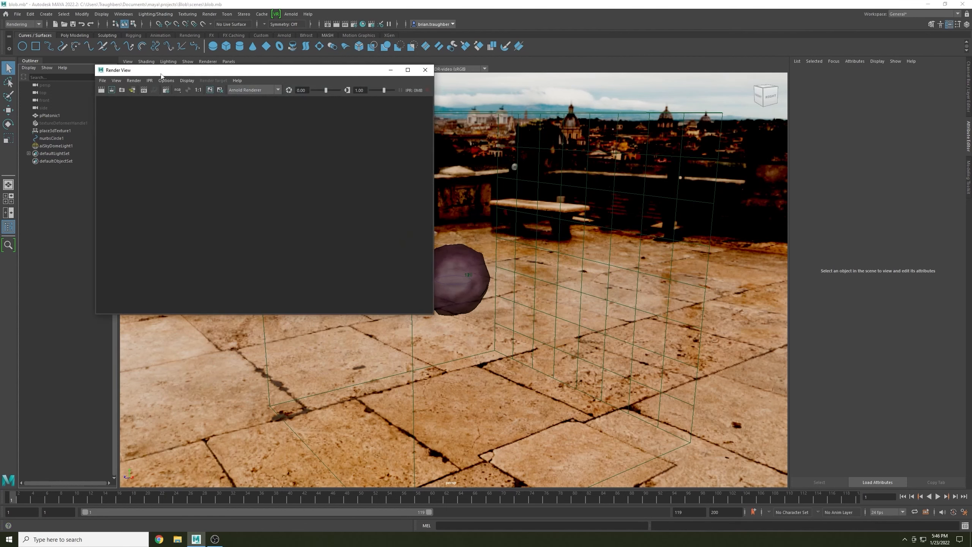
click(133, 81)
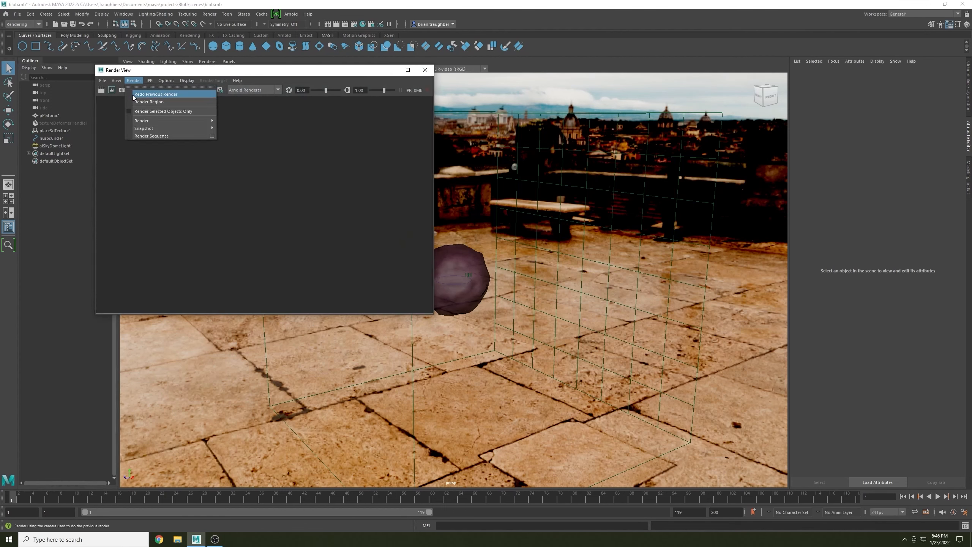
click(425, 71)
- Preview the blob scene with a live Arnold render in the viewport from another angle, and end the preview
click(208, 61)
click(249, 83)
alt+drag(455, 276, 543, 315)
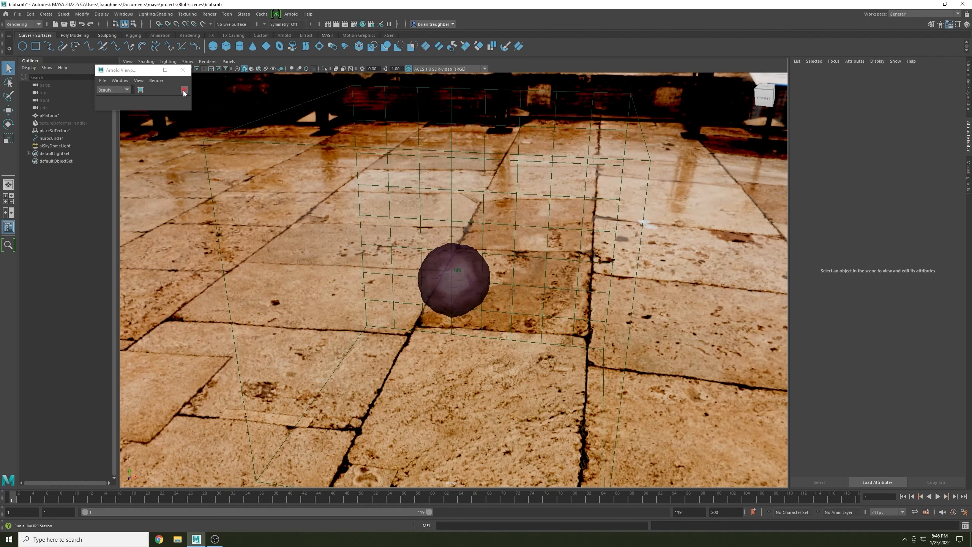
click(183, 91)
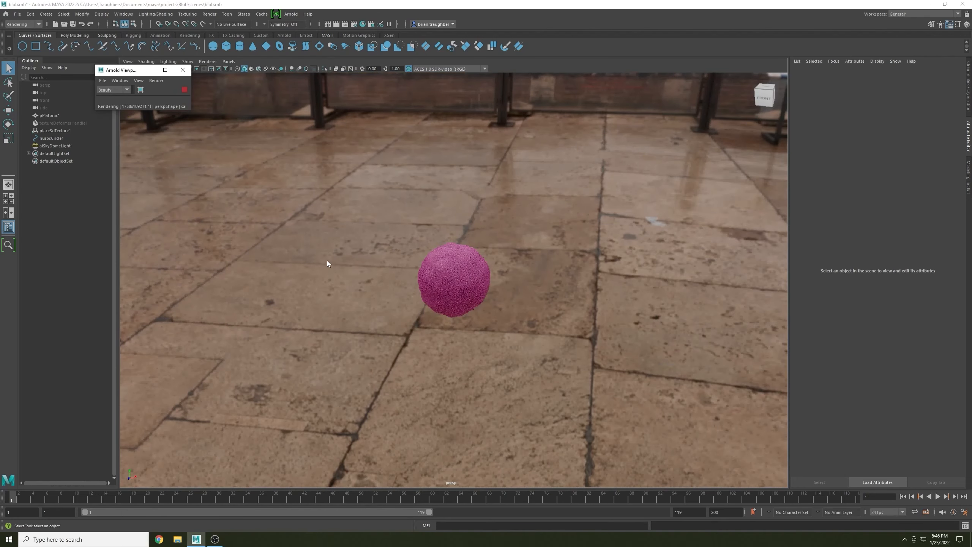
alt+drag(327, 261, 372, 262)
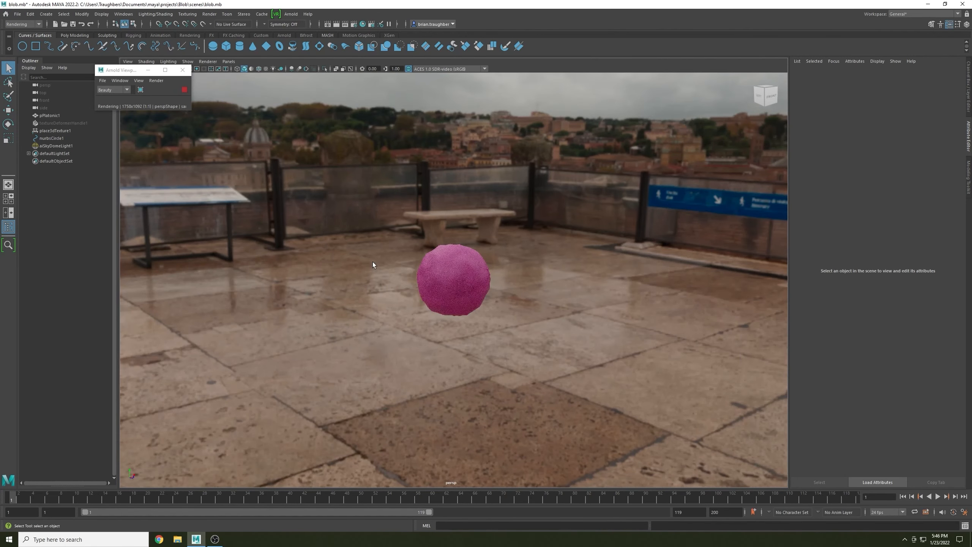
click(184, 90)
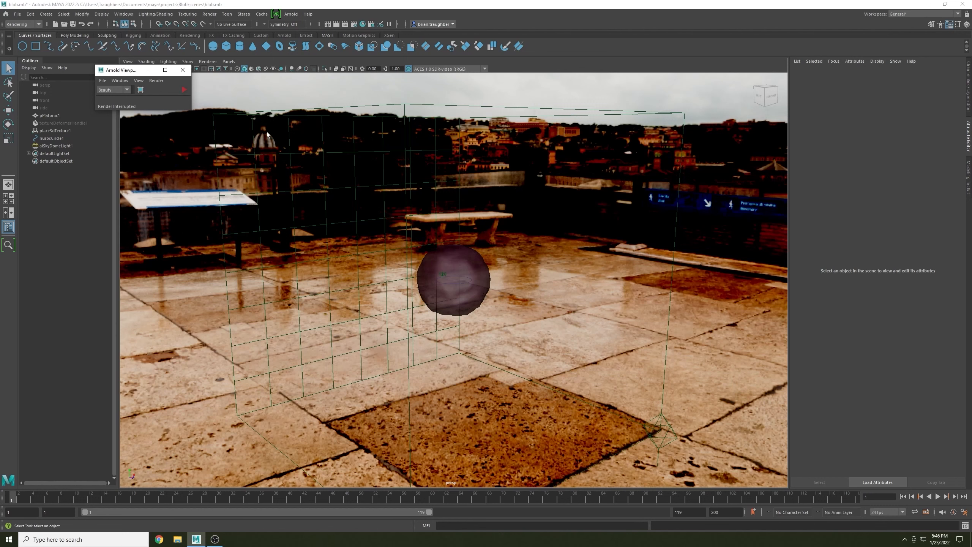
click(183, 72)
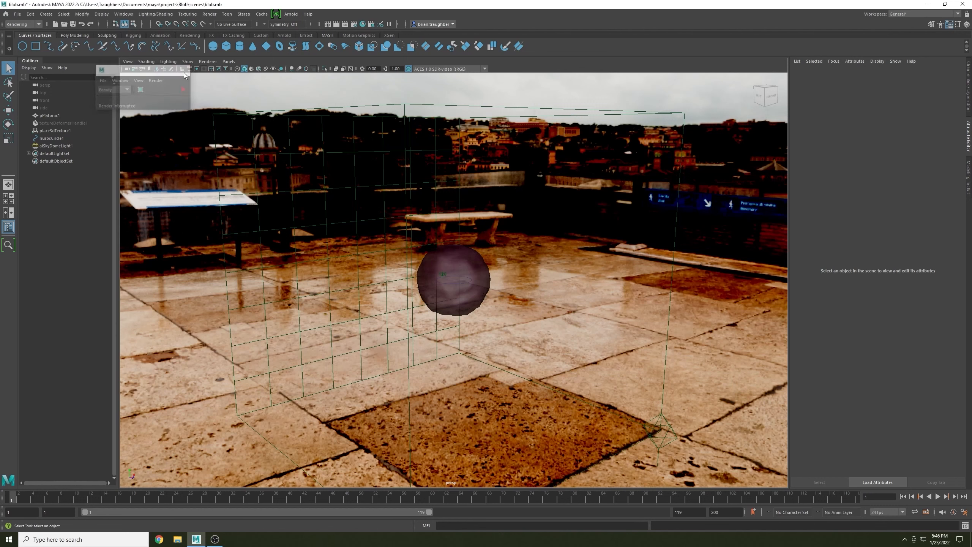